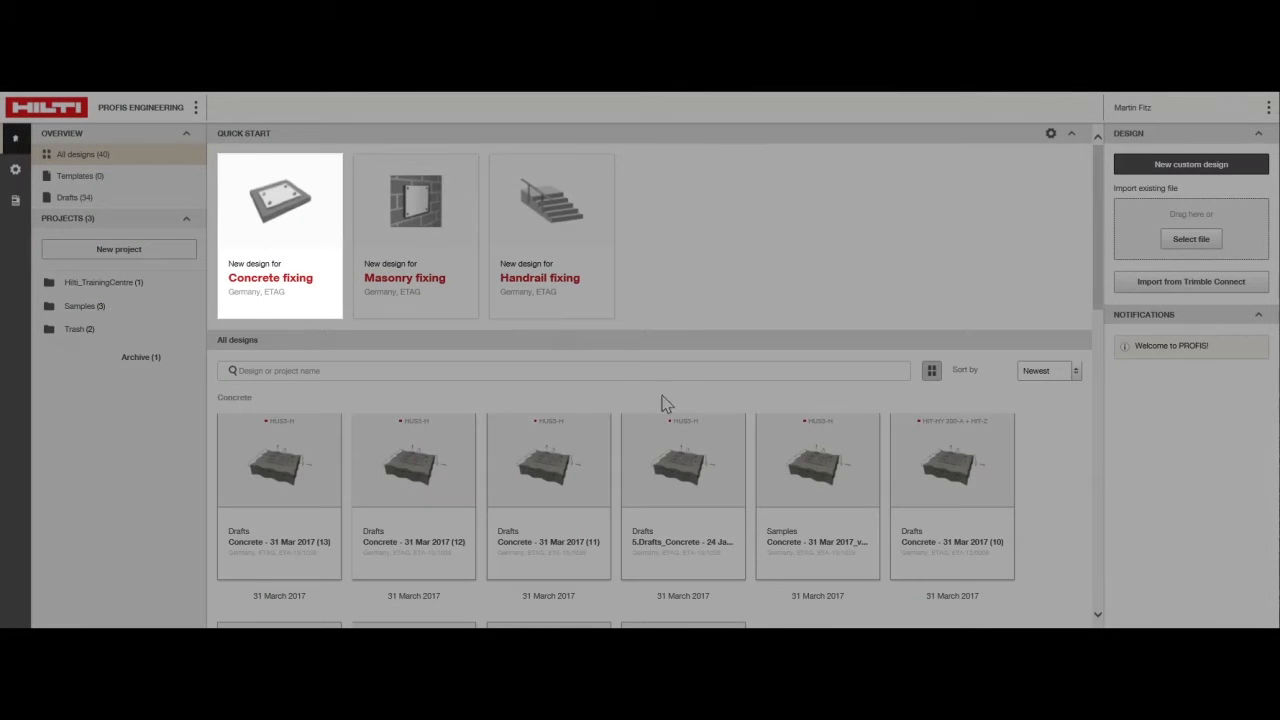
Start a new concrete fixing design and open its base material settings
{"action": "left_click", "coordinate": [333, 280]}
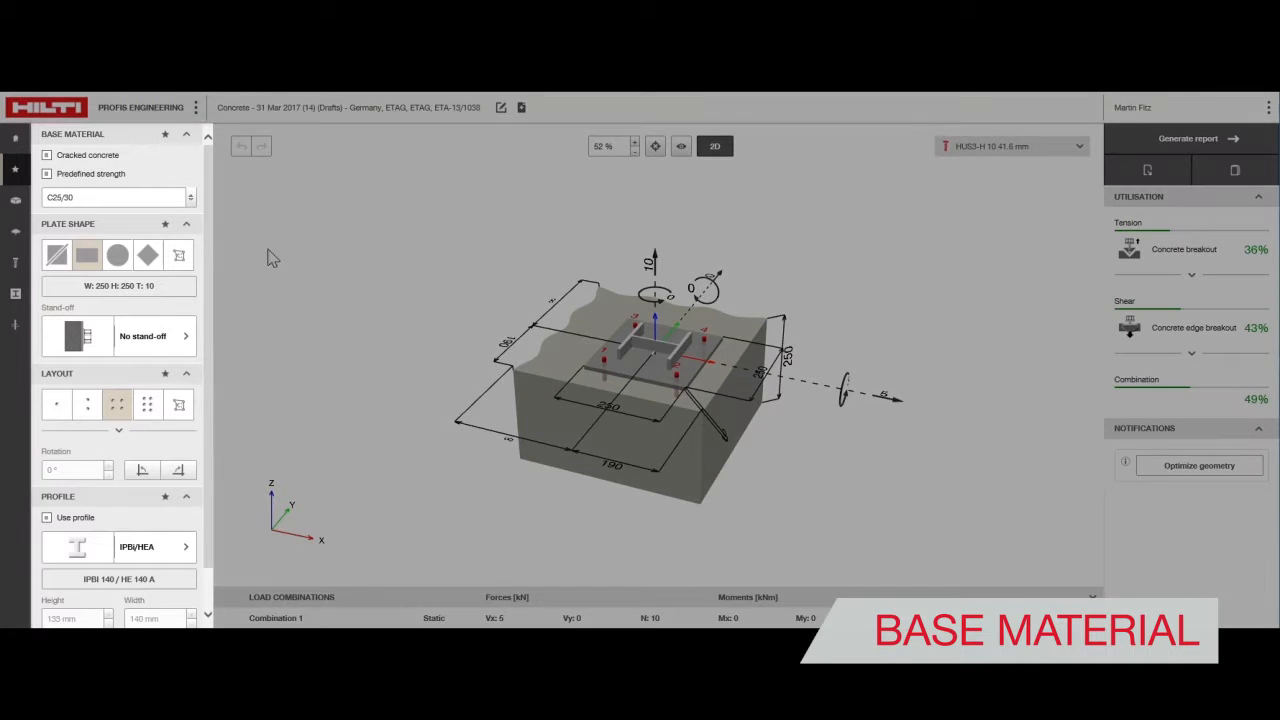
{"action": "left_click", "coordinate": [16, 202]}
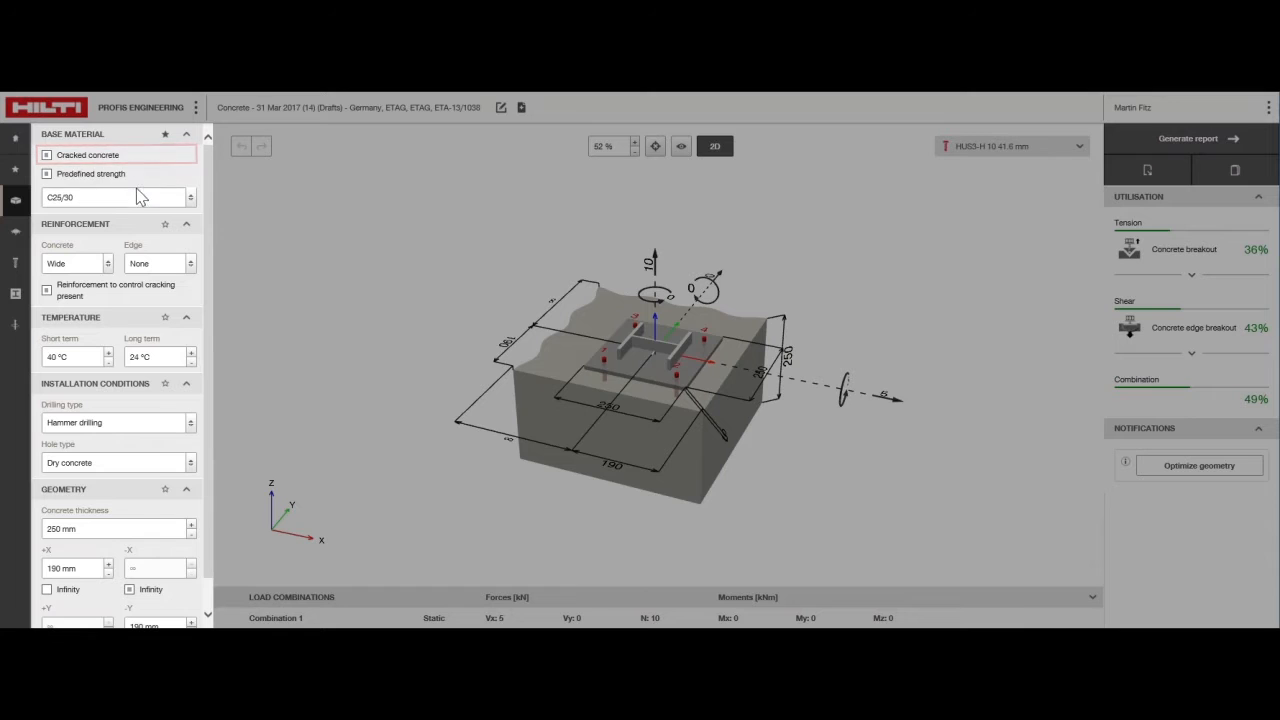
Examine the predefined concrete strength classes and the available concrete and edge reinforcement options for the base material
{"action": "mouse_move", "coordinate": [139, 199]}
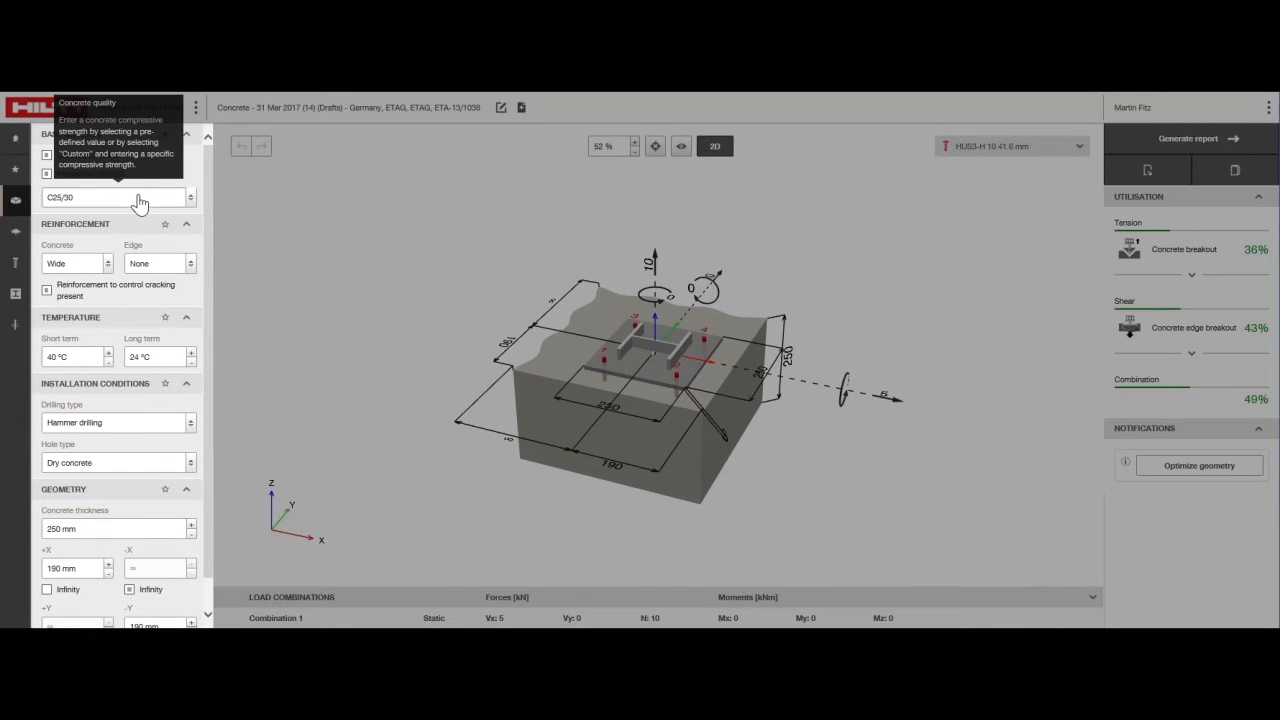
{"action": "left_click", "coordinate": [139, 199]}
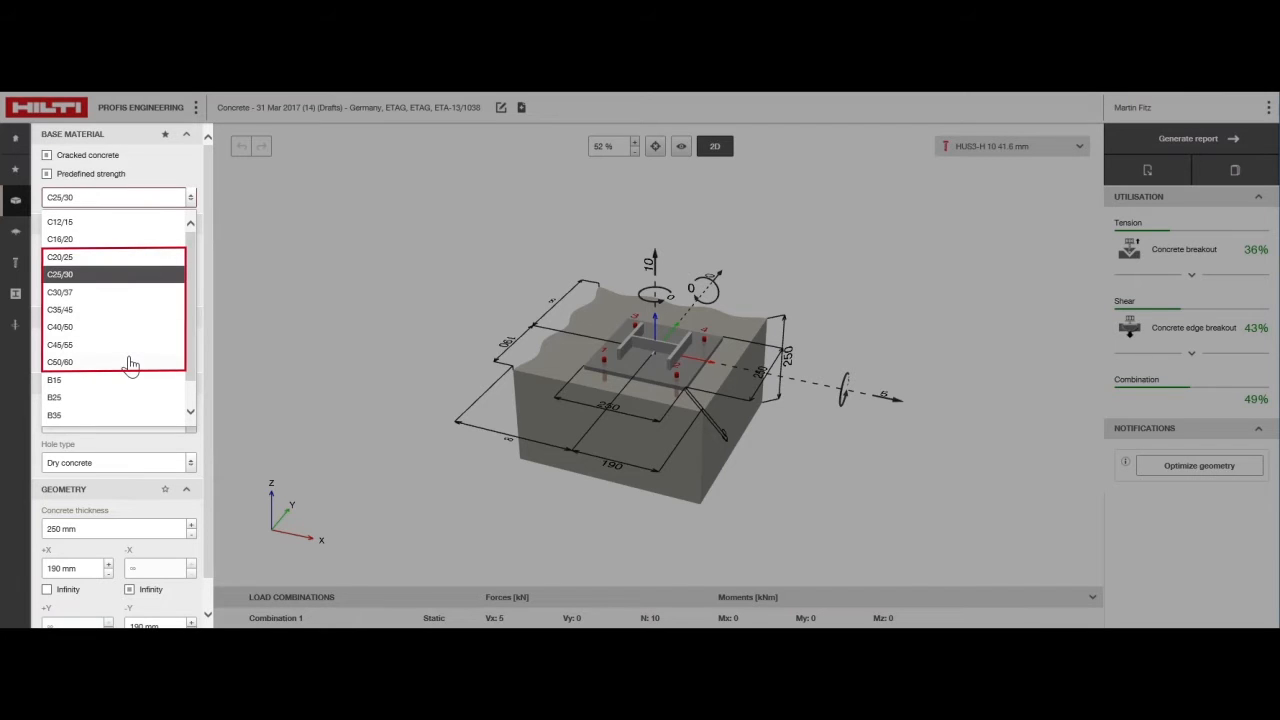
{"action": "left_click", "coordinate": [163, 283]}
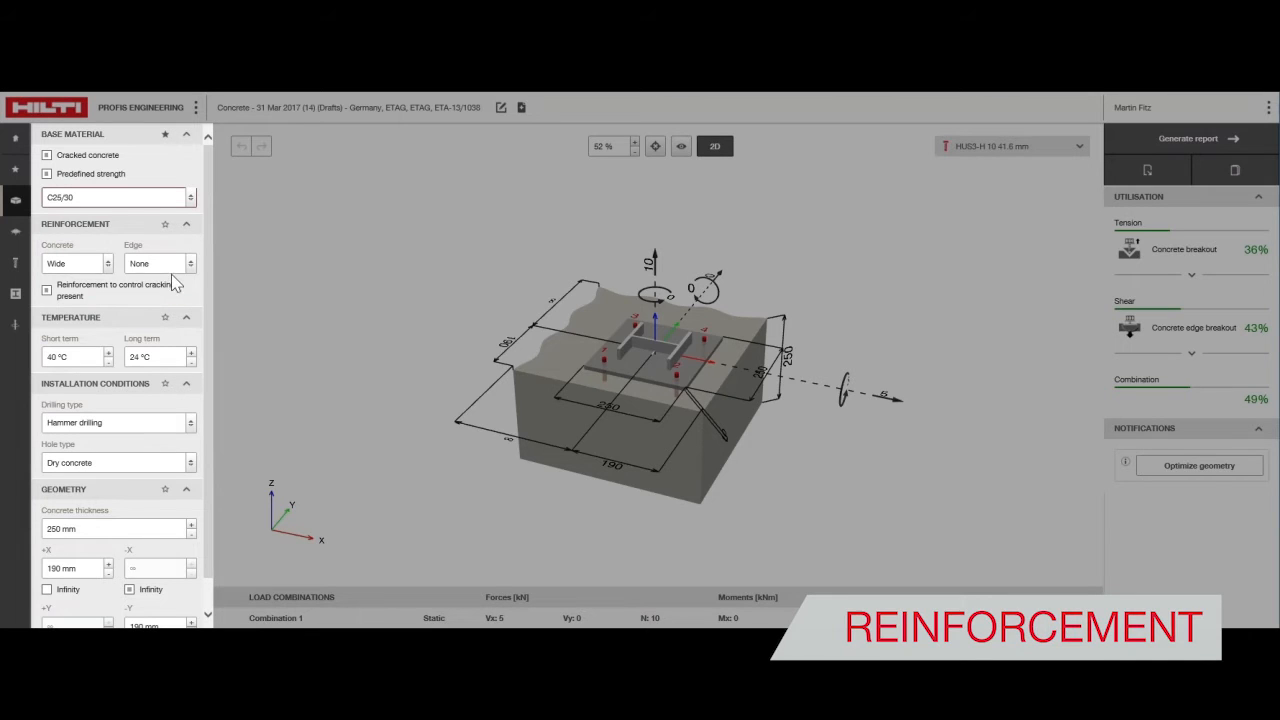
{"action": "left_click", "coordinate": [100, 265]}
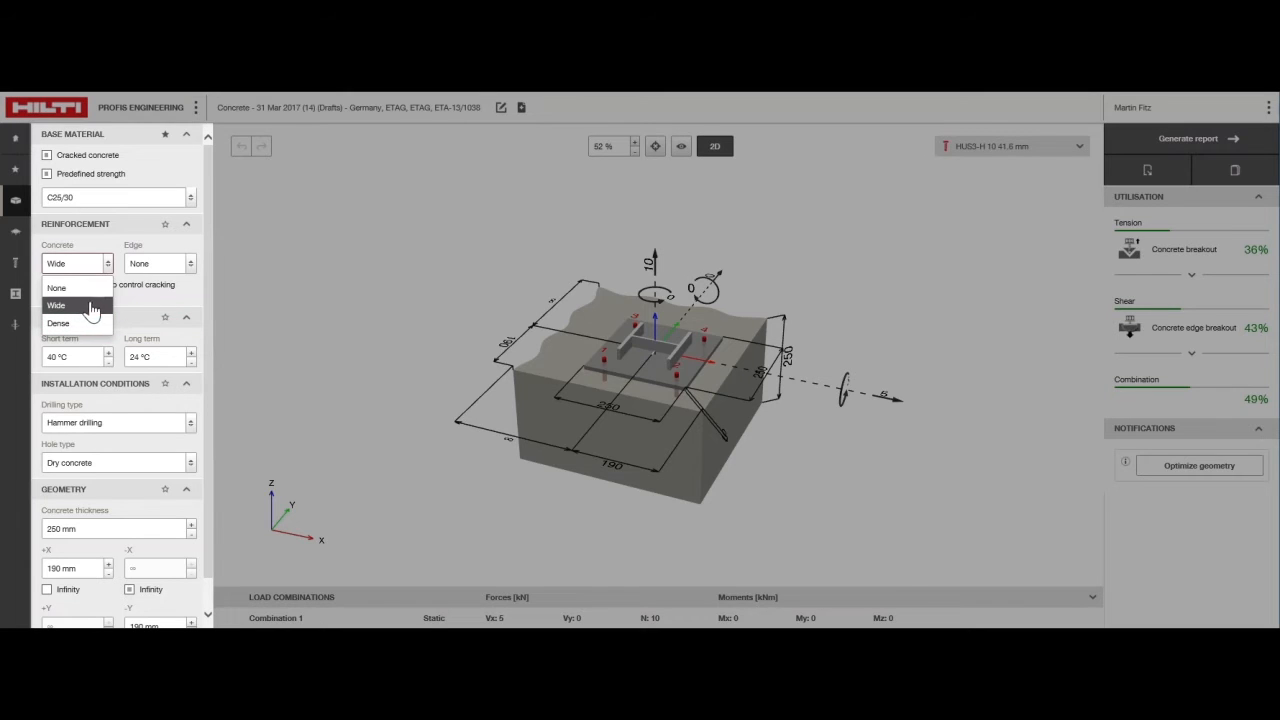
{"action": "left_click", "coordinate": [172, 266]}
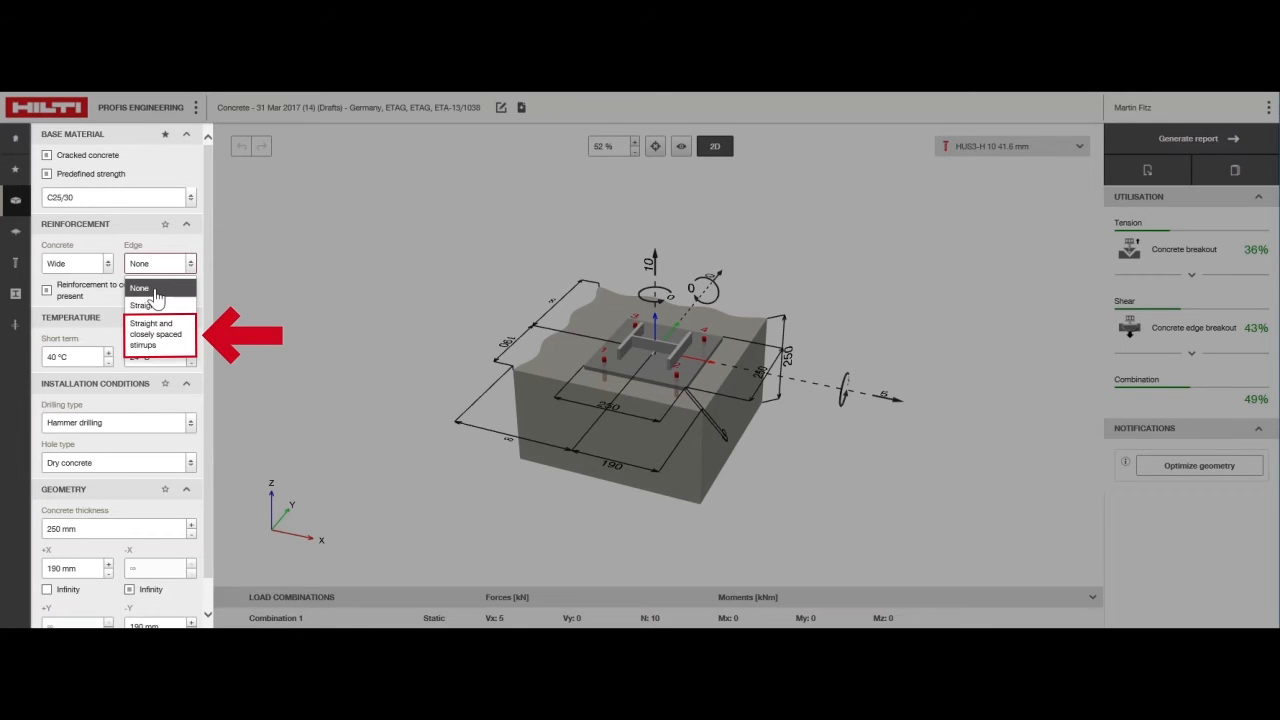
{"action": "left_click", "coordinate": [156, 296]}
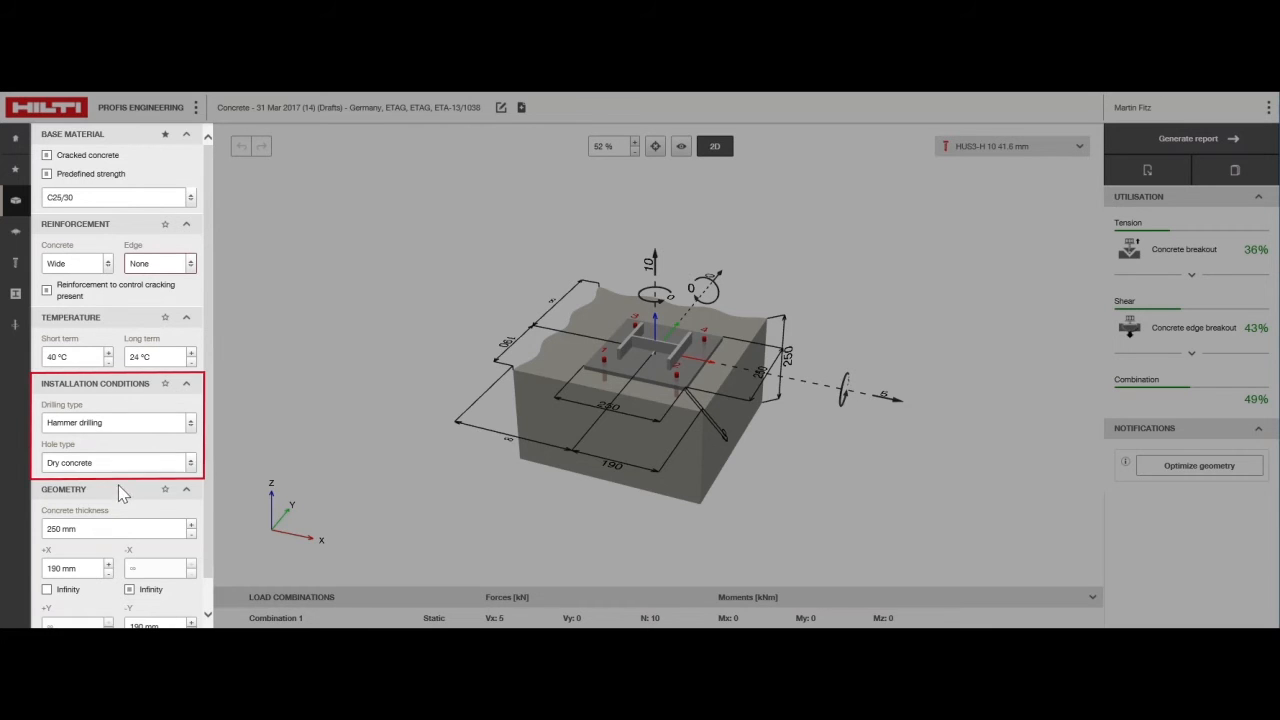
Set the concrete thickness of the base material to 200 mm
{"action": "scroll", "coordinate": [120, 500], "scroll_direction": "down", "scroll_amount": 1}
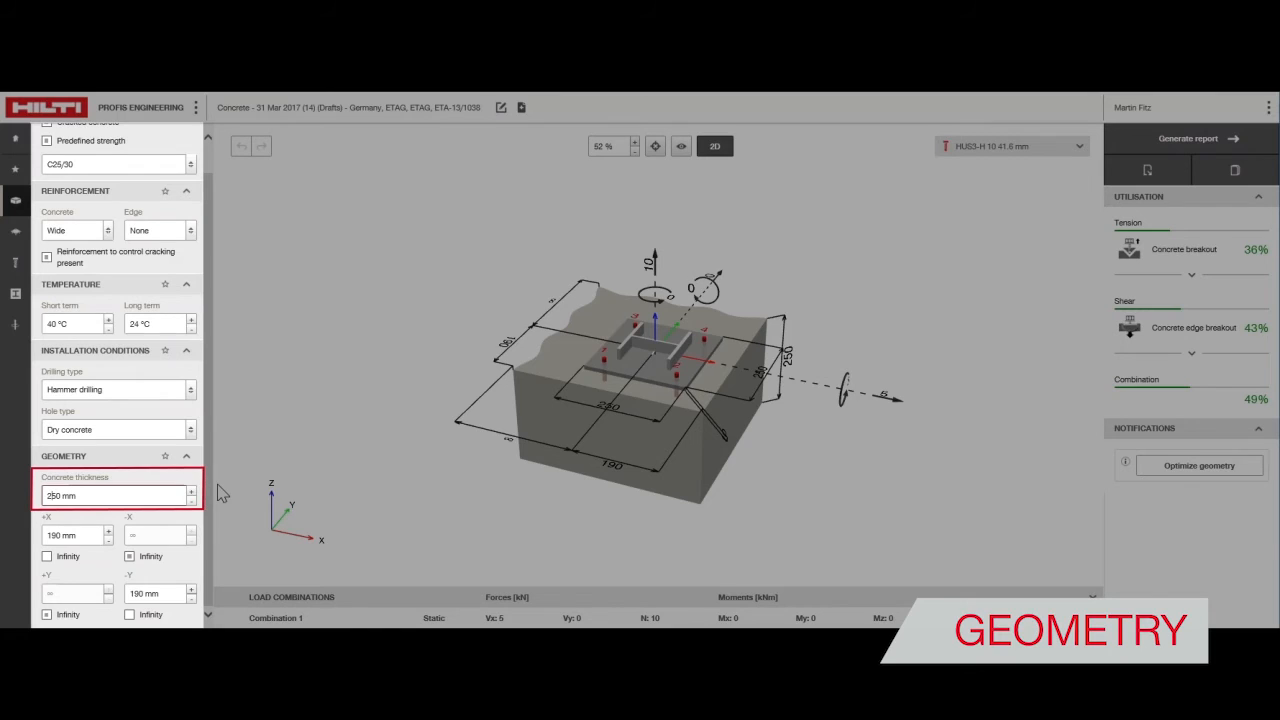
{"action": "key", "text": "BackSpace"}
{"action": "type", "text": "0"}
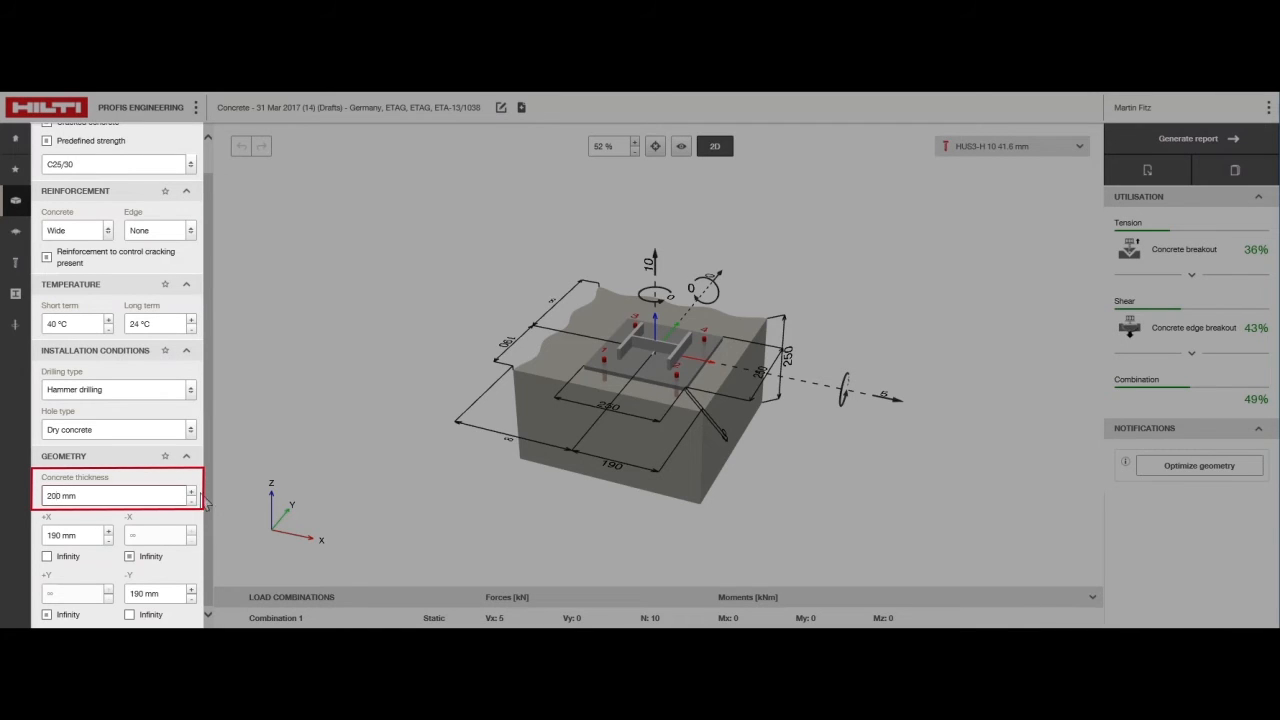
{"action": "left_click", "coordinate": [94, 517]}
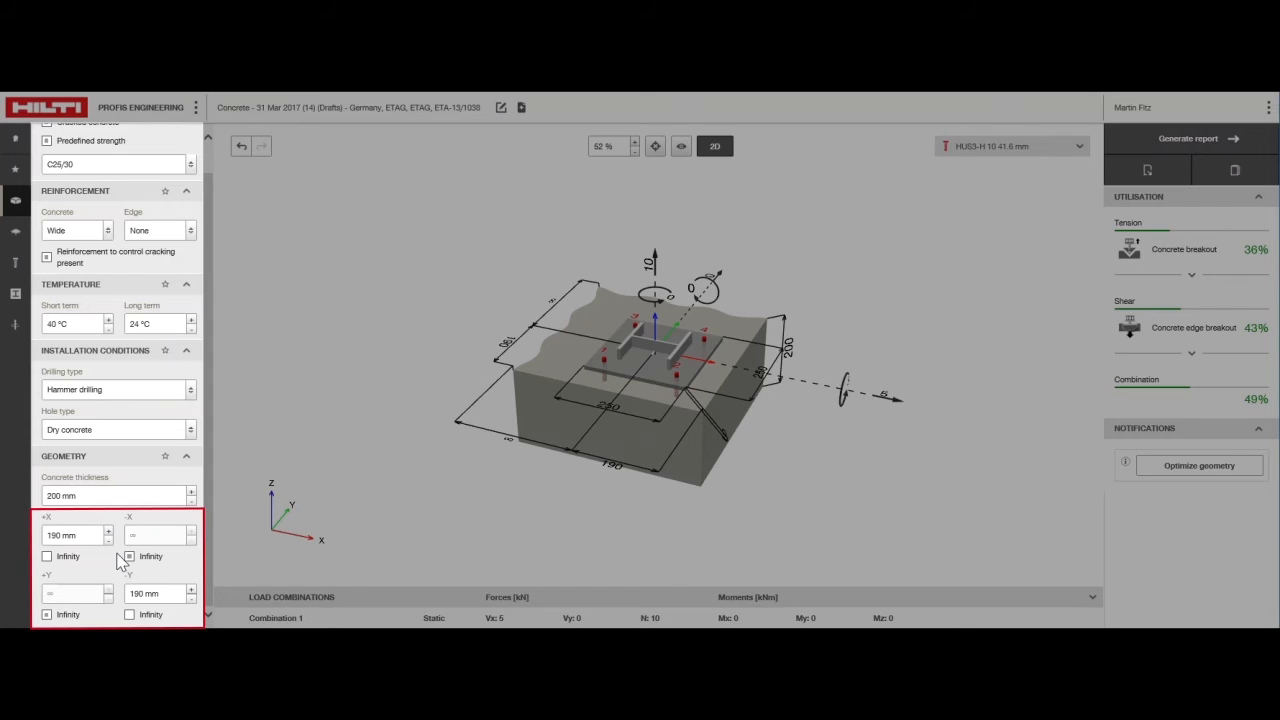
Make the concrete edge distance infinite in the -Y direction and set the +X edge distance to 300 mm
{"action": "left_click", "coordinate": [130, 615]}
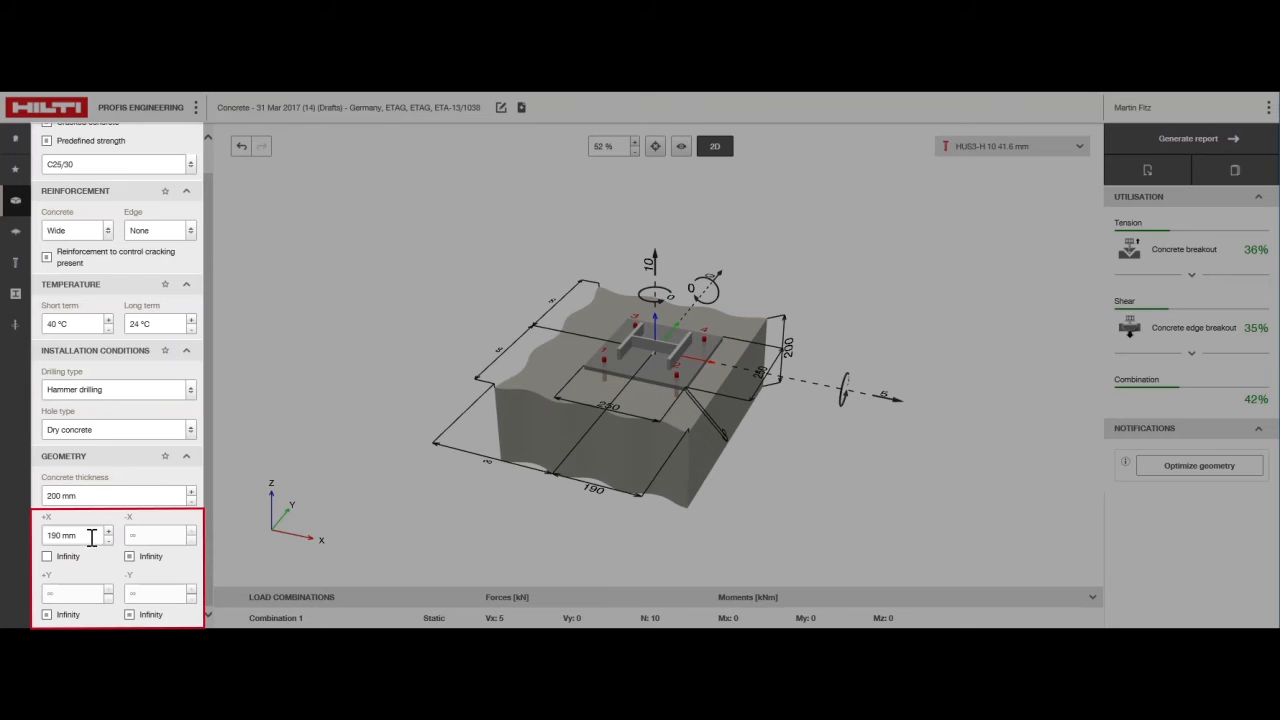
{"action": "left_click_drag", "start_coordinate": [89, 535], "coordinate": [45, 540]}
{"action": "type", "text": "300"}
{"action": "key", "text": "Return"}
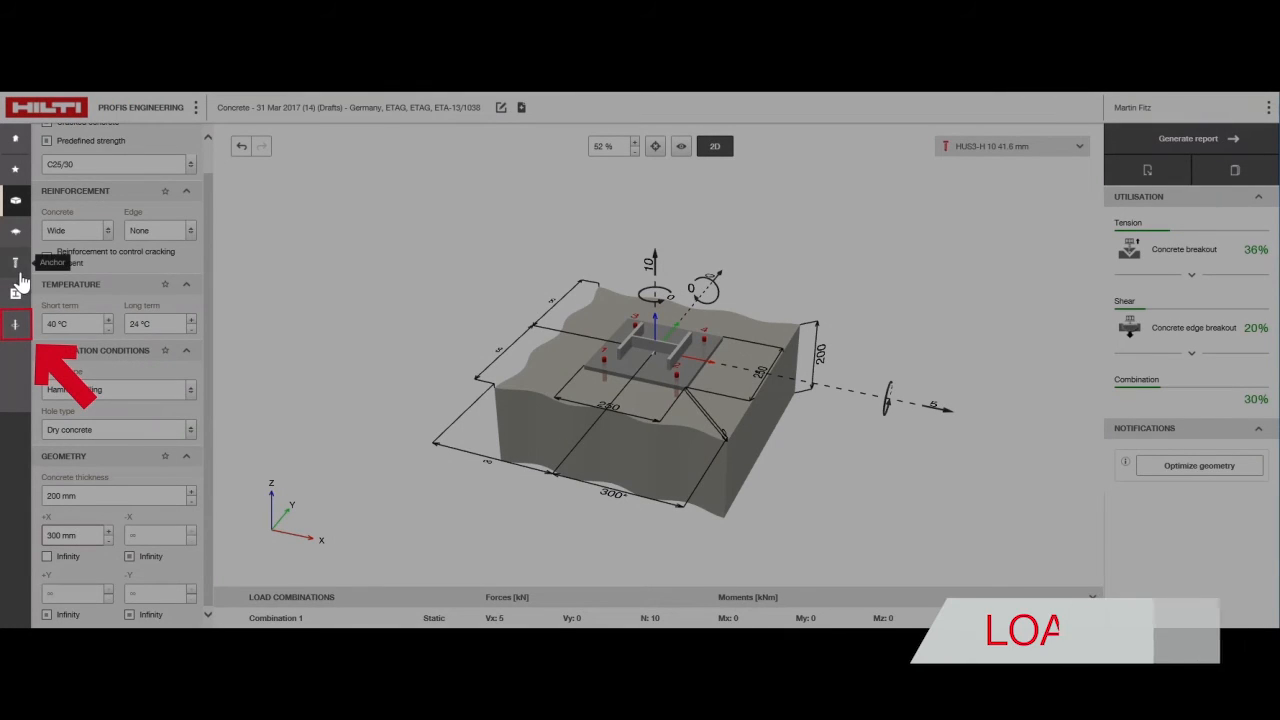
Open the load settings and set the vertical normal force N to -10 kN on the model
{"action": "left_click", "coordinate": [16, 324]}
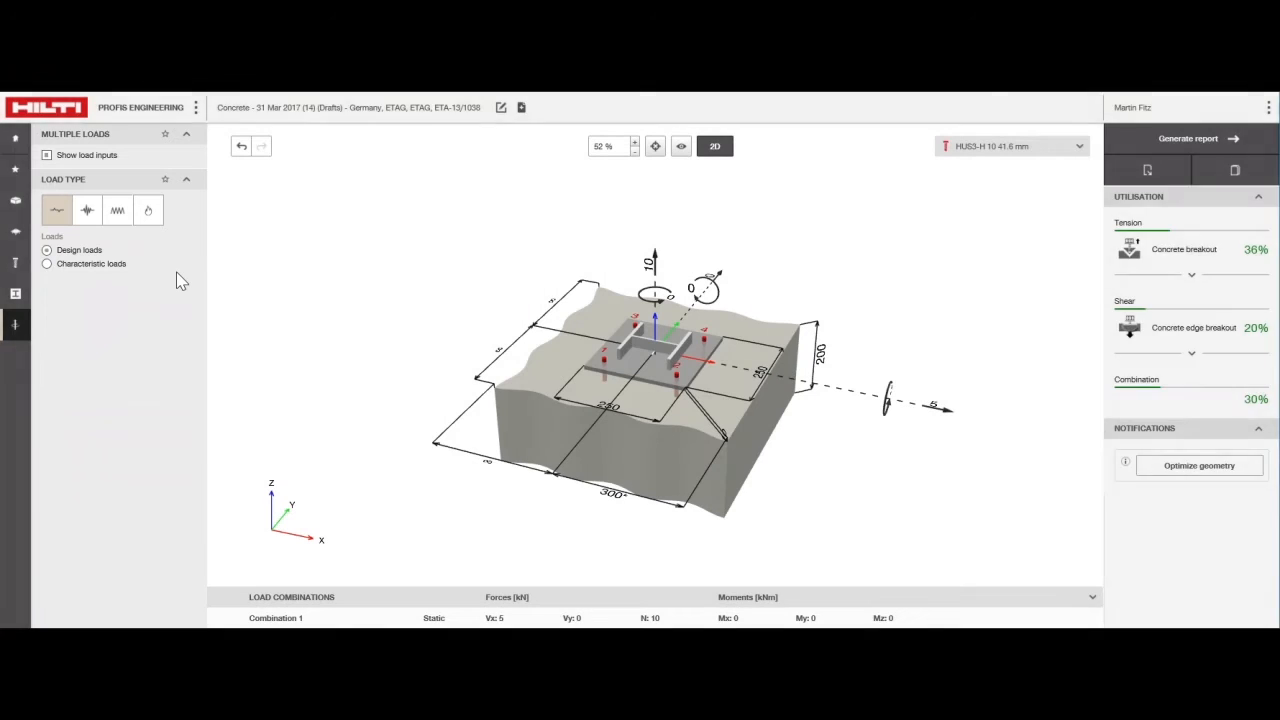
{"action": "left_click", "coordinate": [652, 266]}
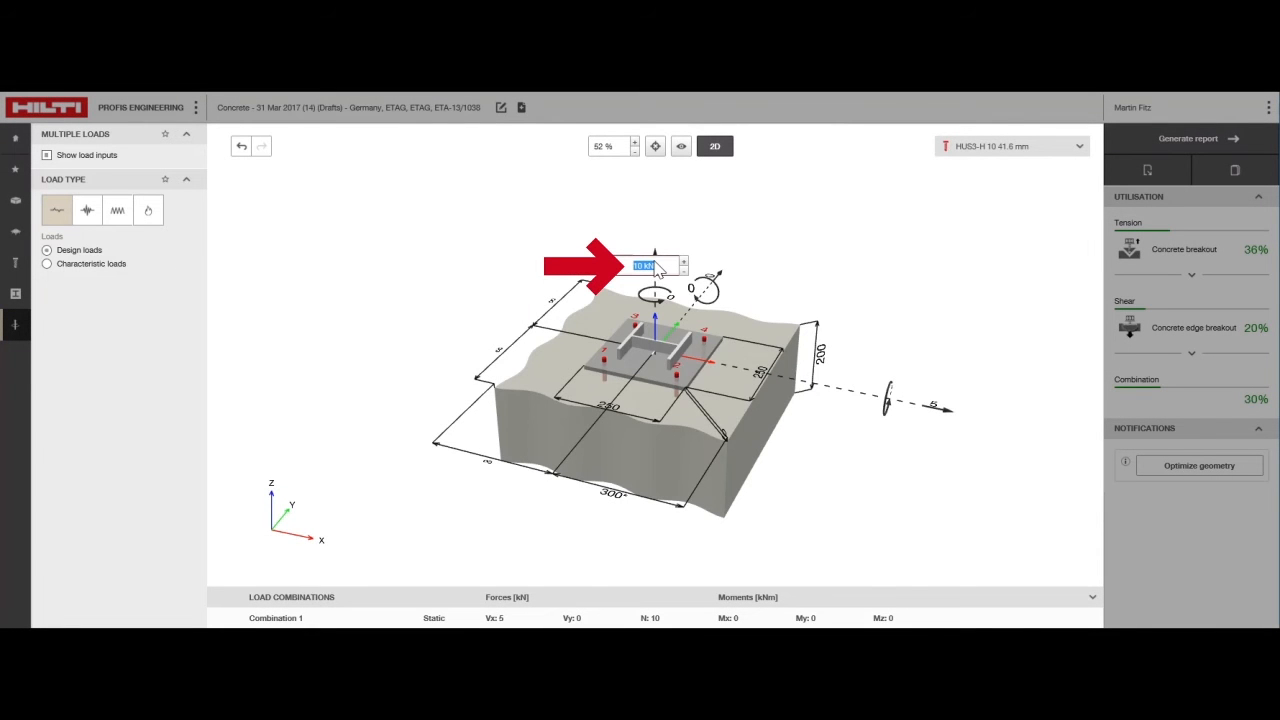
{"action": "type", "text": "-10"}
{"action": "key", "text": "Return"}
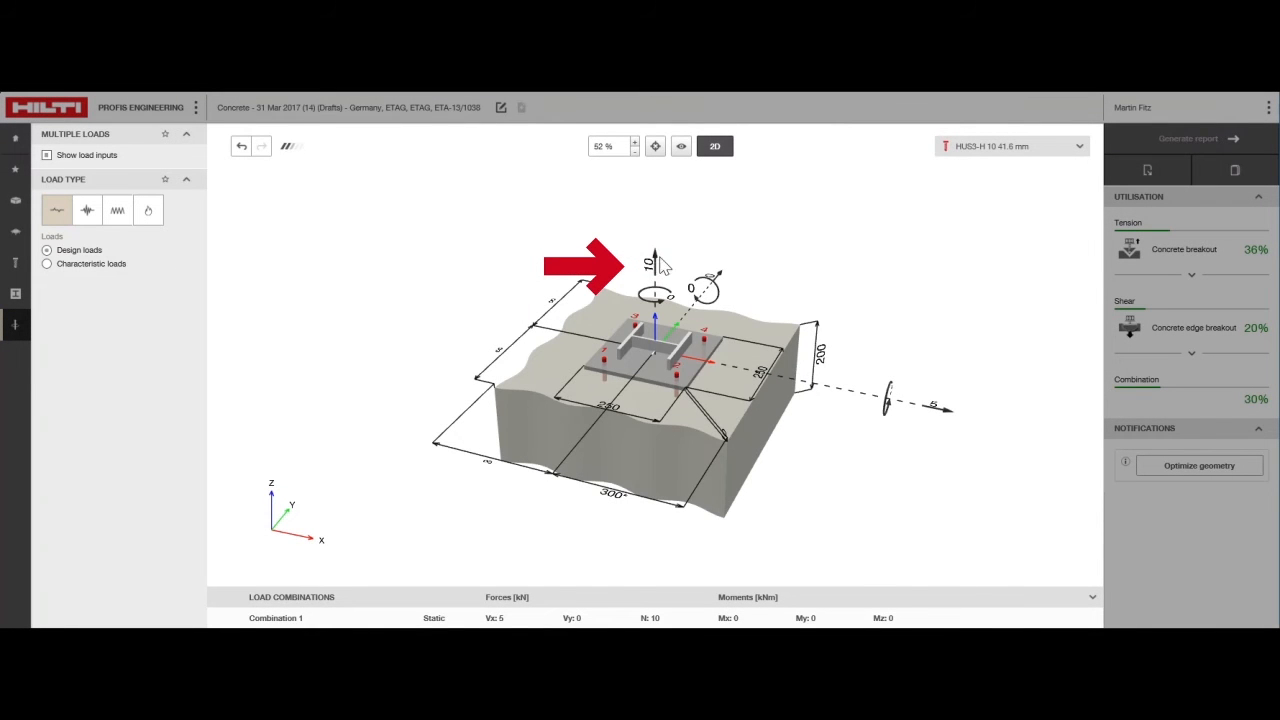
Set the shear force Vx to 15 kN and the bending moment My to 10 kNm on the model
{"action": "left_click", "coordinate": [930, 405]}
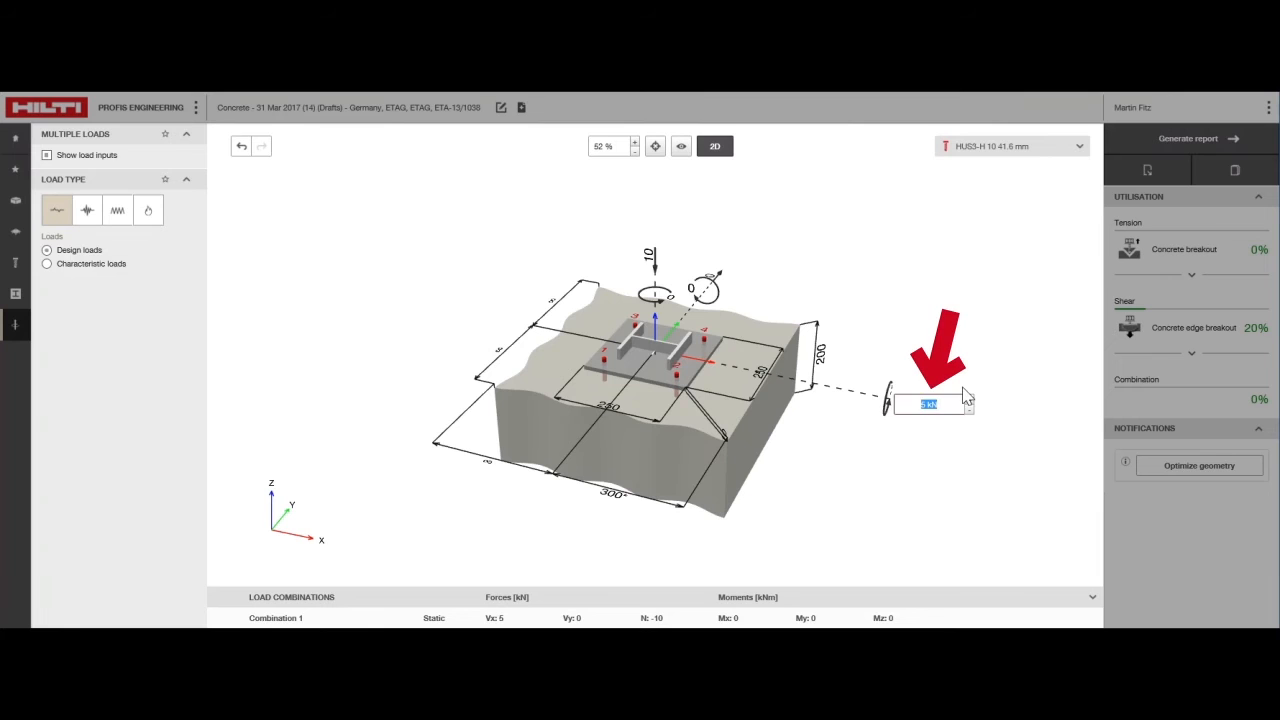
{"action": "type", "text": "15"}
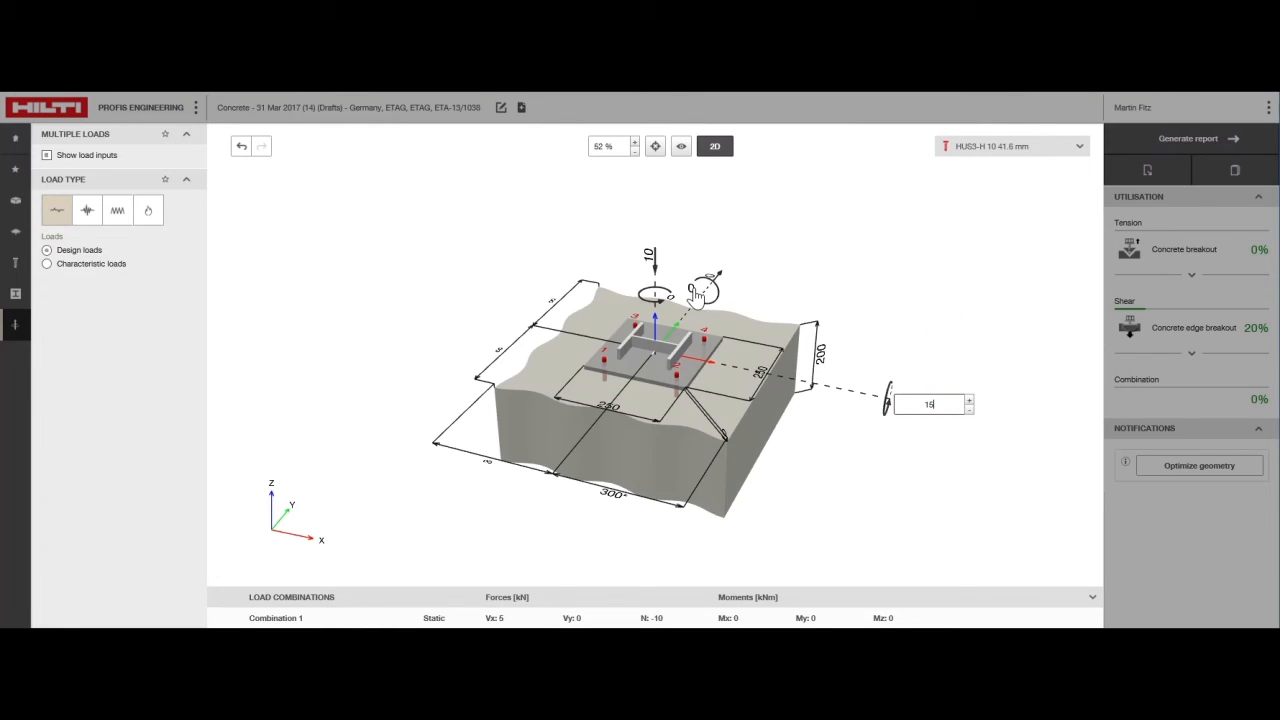
{"action": "left_click", "coordinate": [689, 289]}
{"action": "type", "text": "10"}
{"action": "key", "text": "Return"}
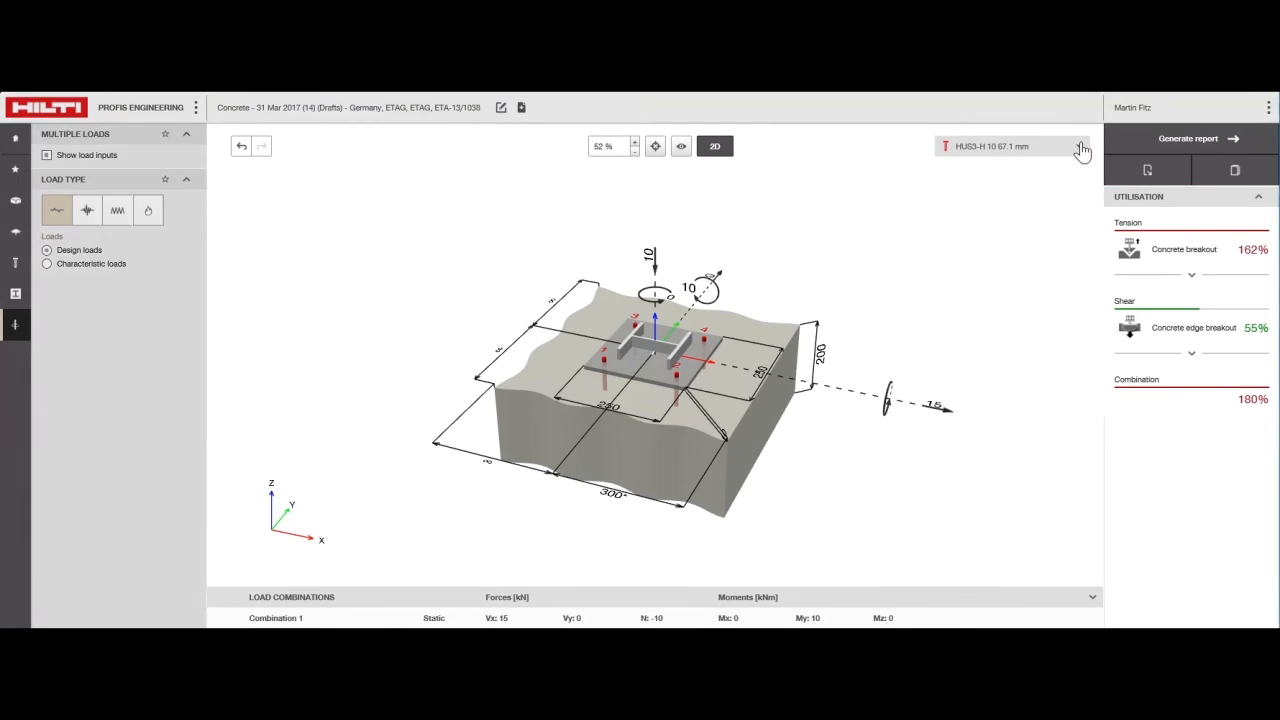
Calculate all anchors, exclude the failing ones, and select the HIT-HY 200-R + HIT-Z anchor in size M12
{"action": "left_click", "coordinate": [1079, 147]}
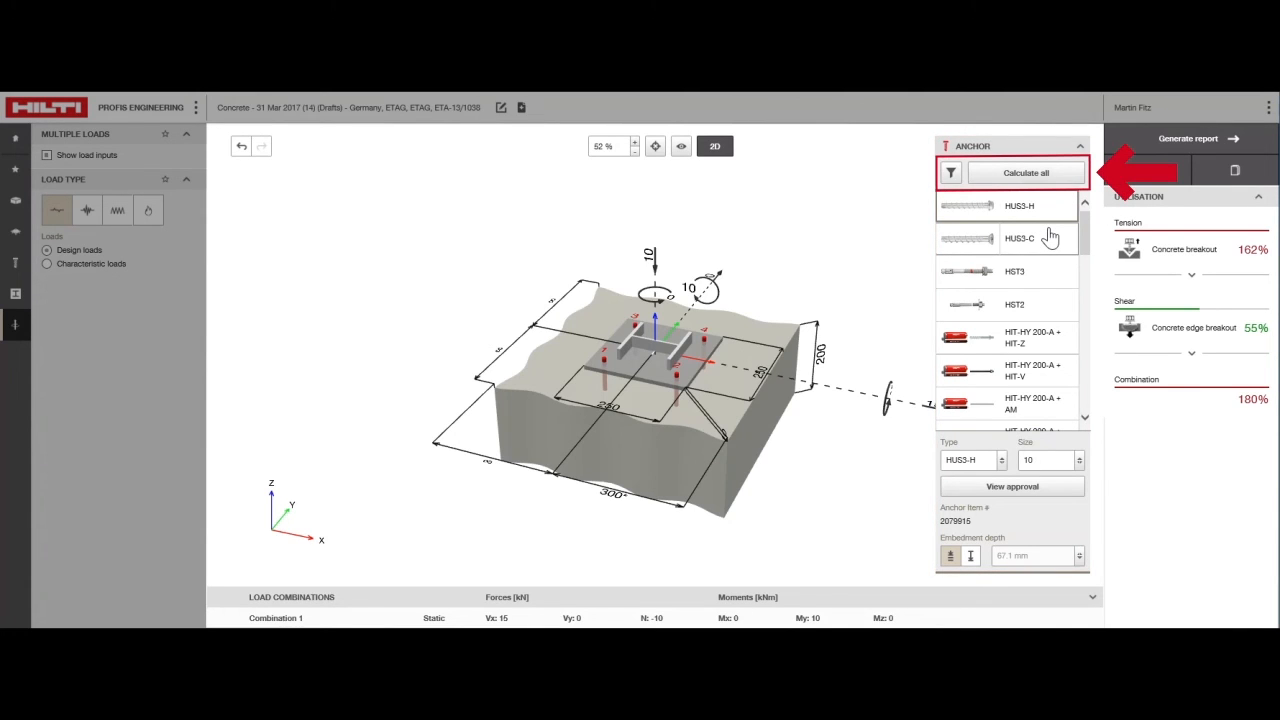
{"action": "left_click", "coordinate": [1058, 190]}
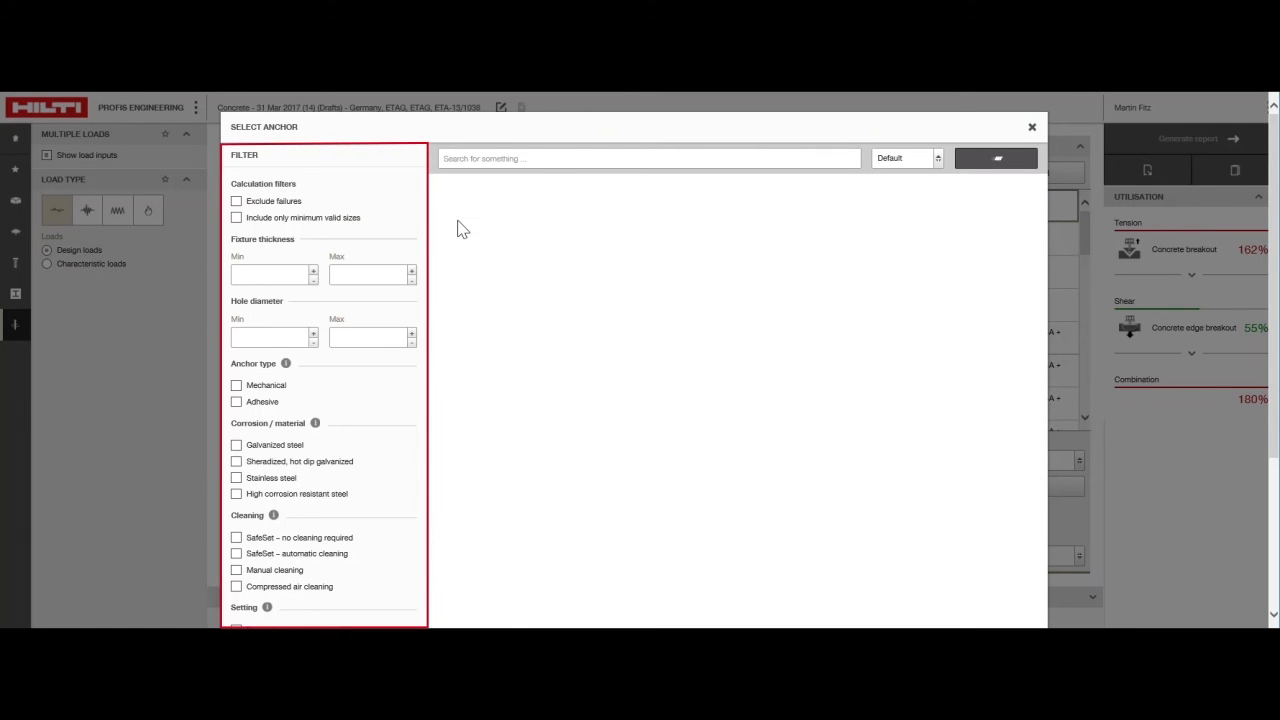
{"action": "left_click", "coordinate": [237, 201]}
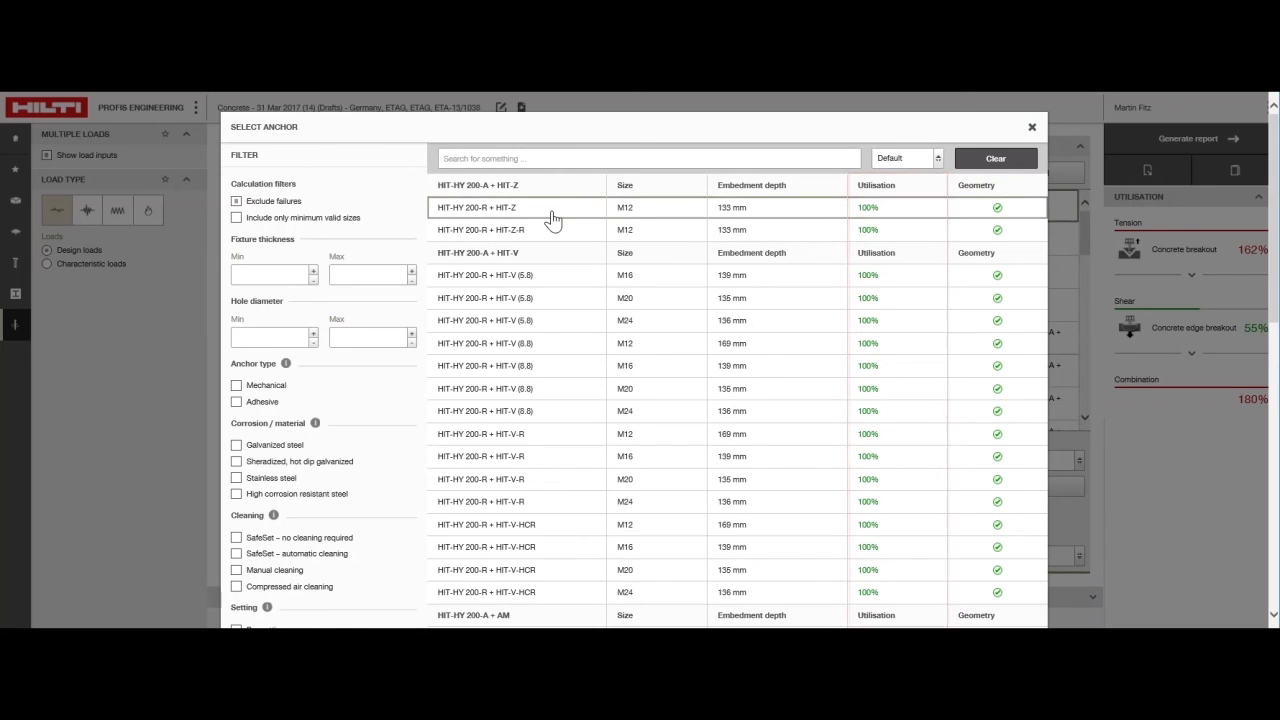
{"action": "left_click", "coordinate": [683, 217]}
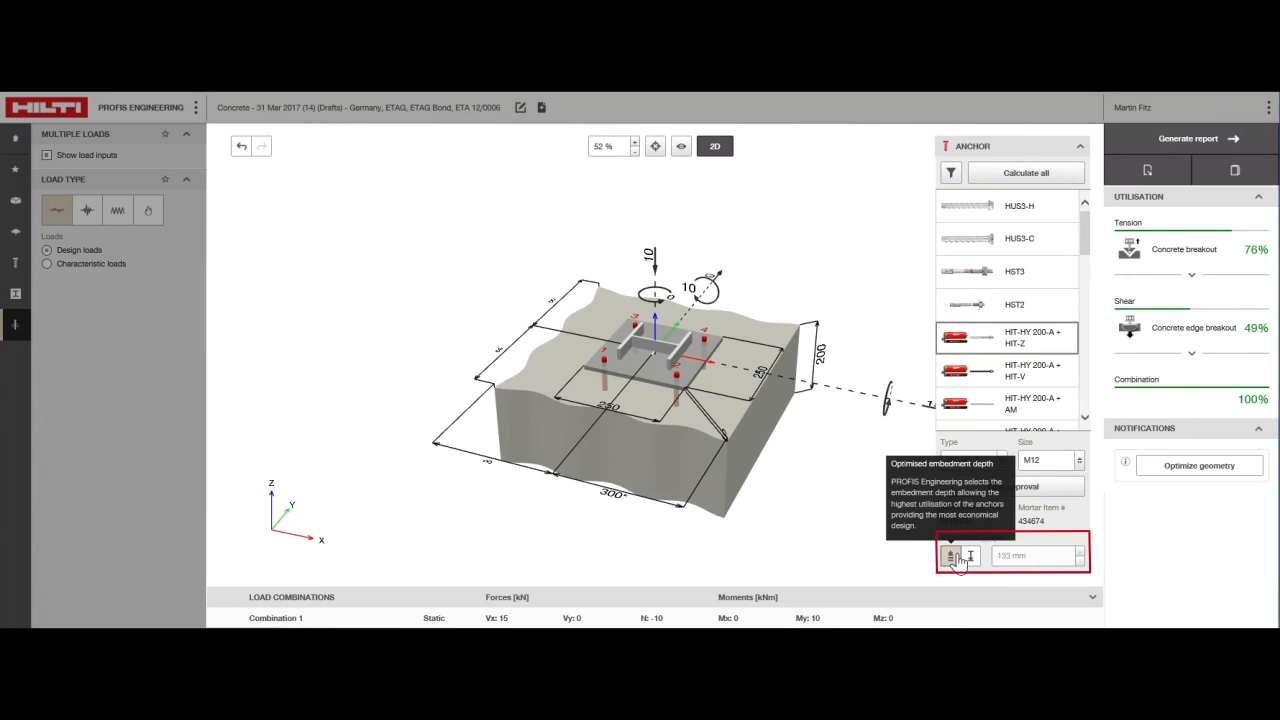
Switch the anchor from optimised to a user-defined embedment depth and set it to 140 mm
{"action": "left_click", "coordinate": [970, 556]}
{"action": "left_click", "coordinate": [1037, 558]}
{"action": "type", "text": "140"}
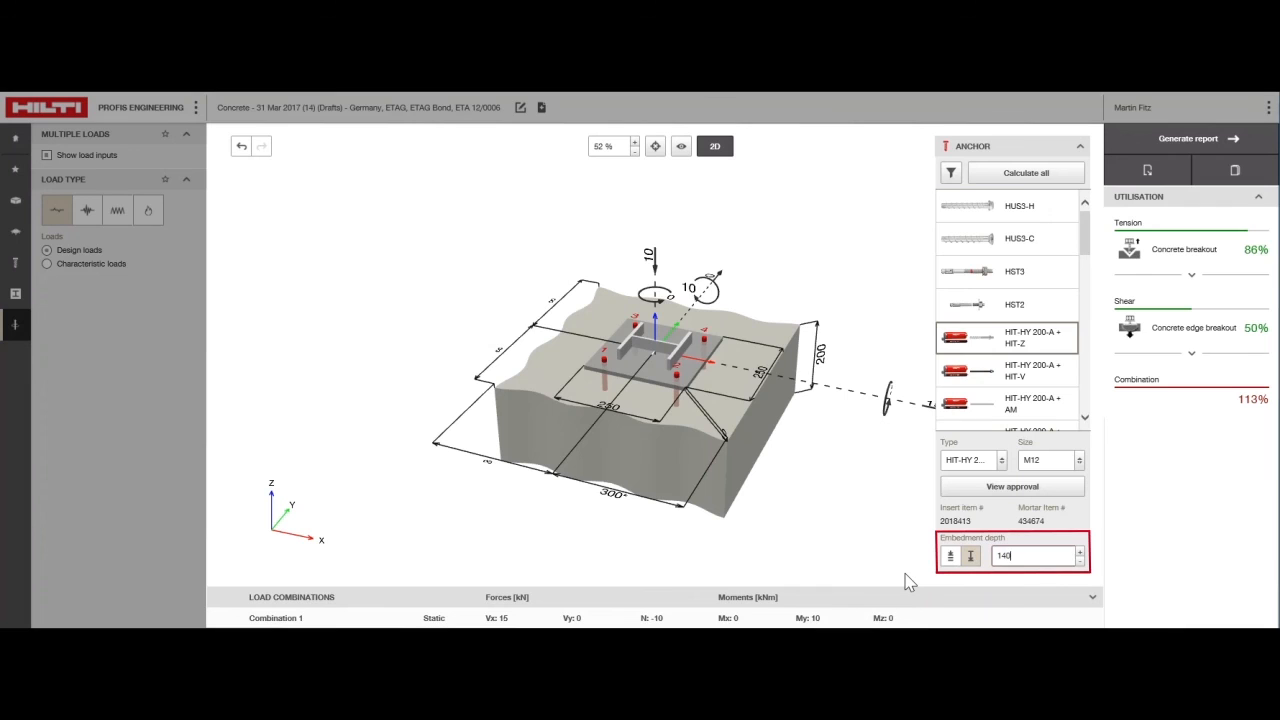
{"action": "key", "text": "Return"}
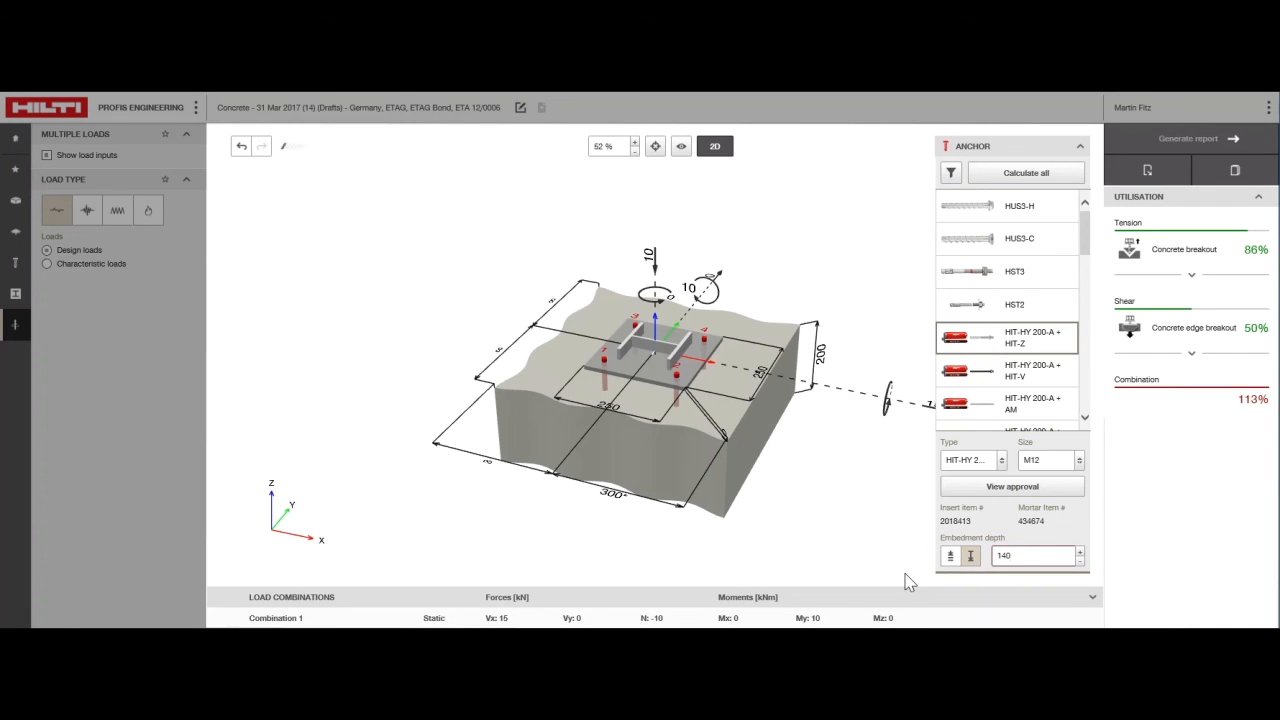